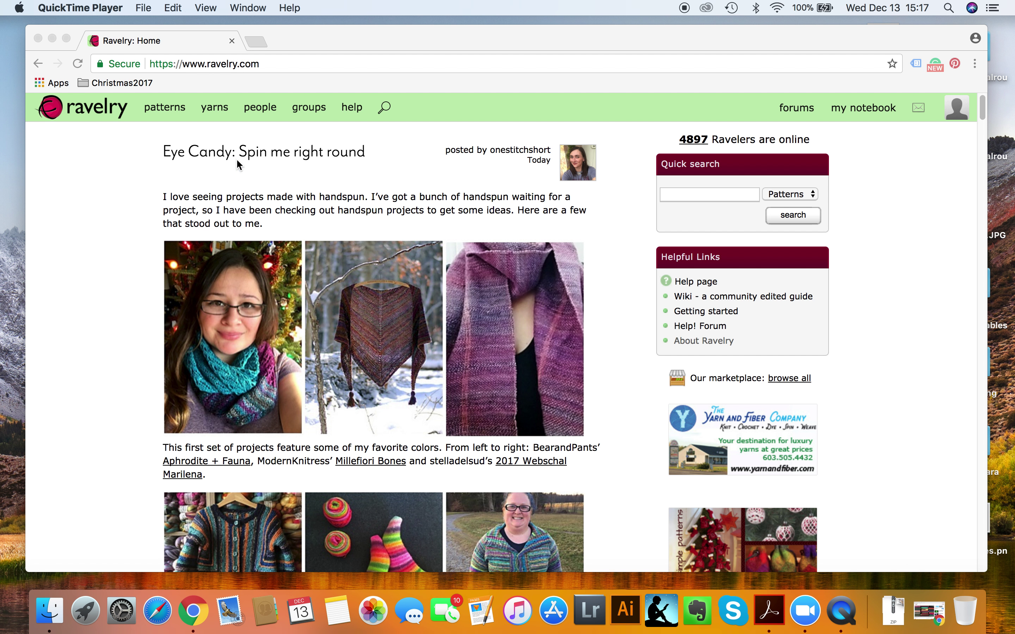
Open the groups section and browse the groups by category, sorted by most members.
{"action": "left_click", "coordinate": [308, 114]}
{"action": "left_click", "coordinate": [309, 111]}
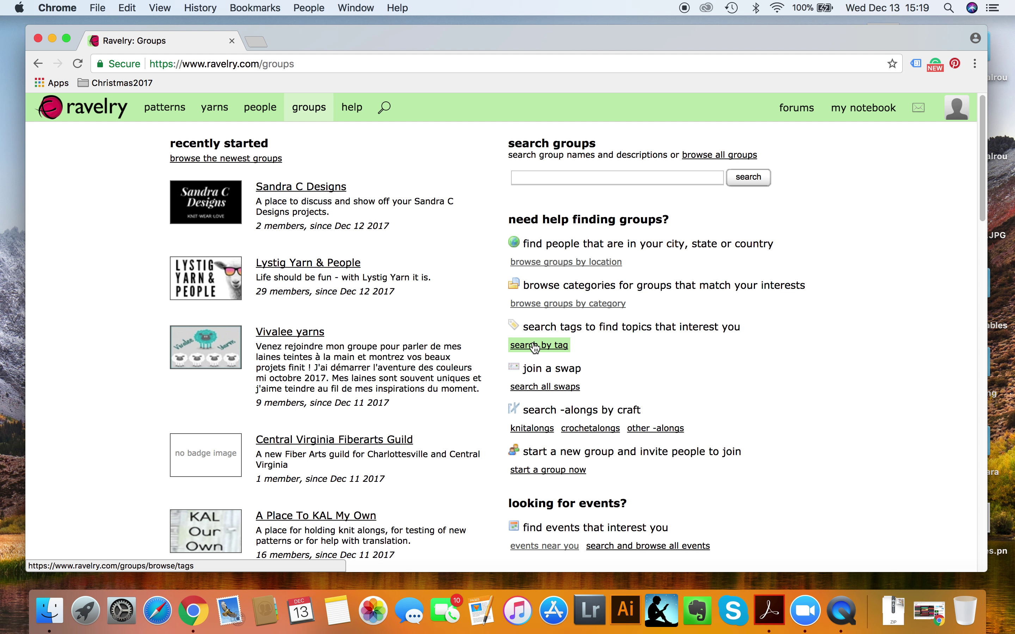
{"action": "left_click", "coordinate": [553, 309]}
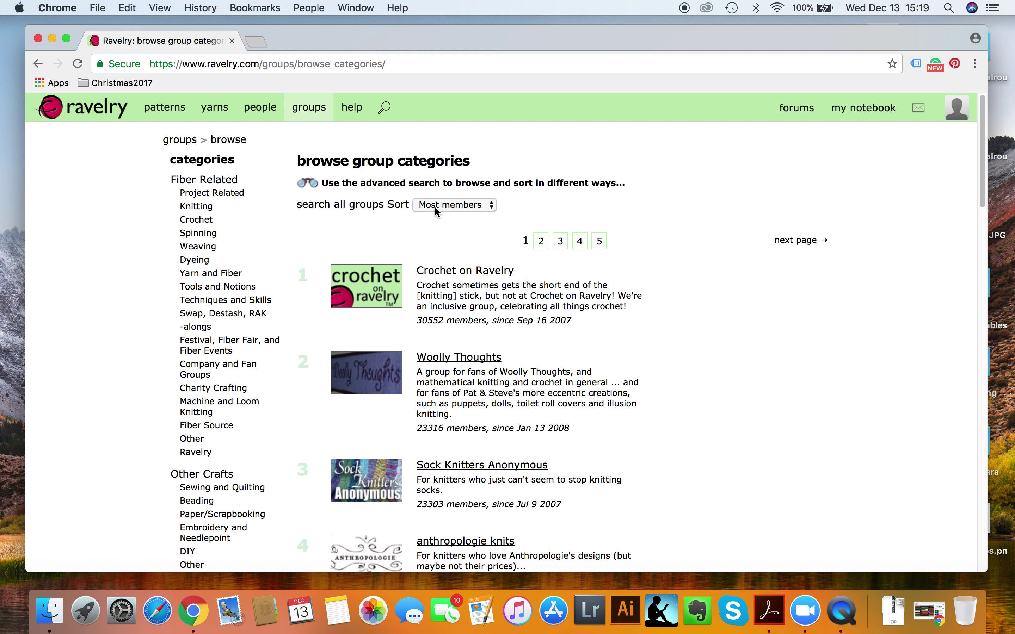
{"action": "left_click", "coordinate": [479, 210]}
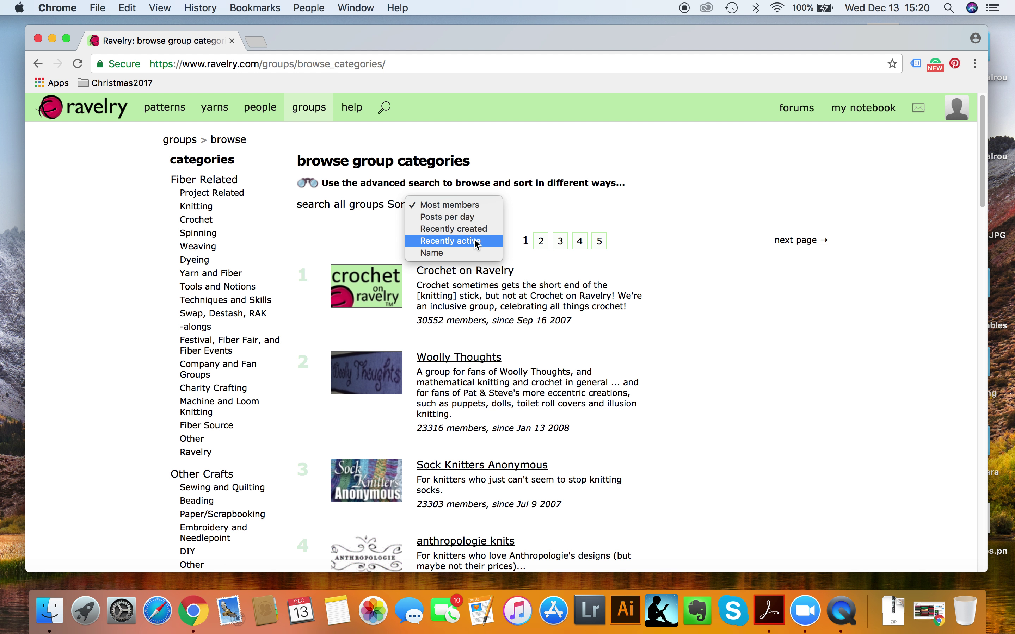
{"action": "left_click", "coordinate": [466, 205]}
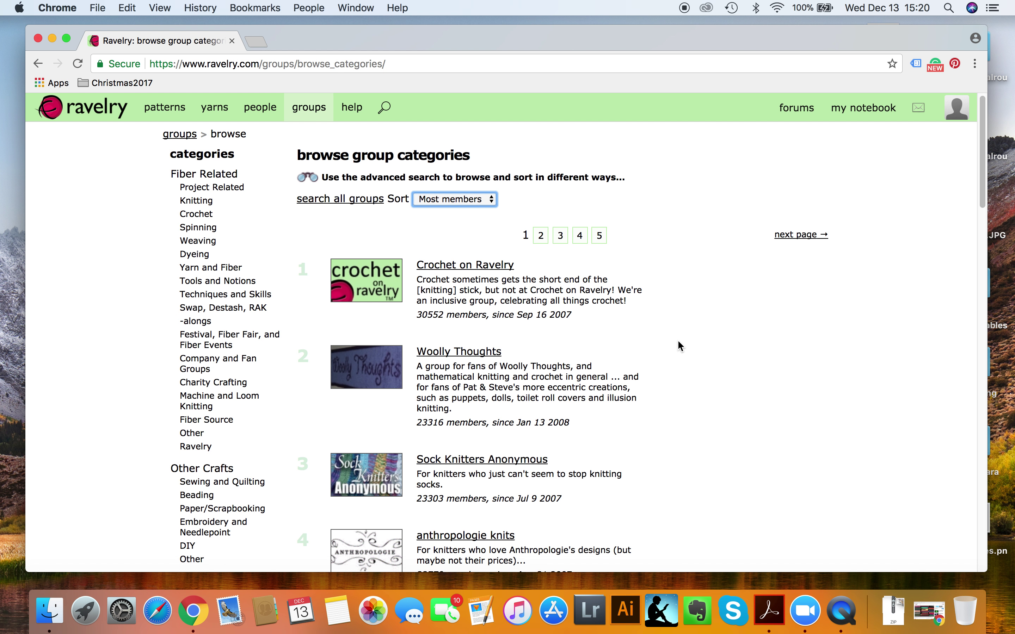
Find the Designs by Joji group in the category listing and open its page.
{"action": "scroll", "coordinate": [678, 341], "scroll_direction": "down", "scroll_amount": 1}
{"action": "scroll", "coordinate": [680, 343], "scroll_direction": "down", "scroll_amount": 10}
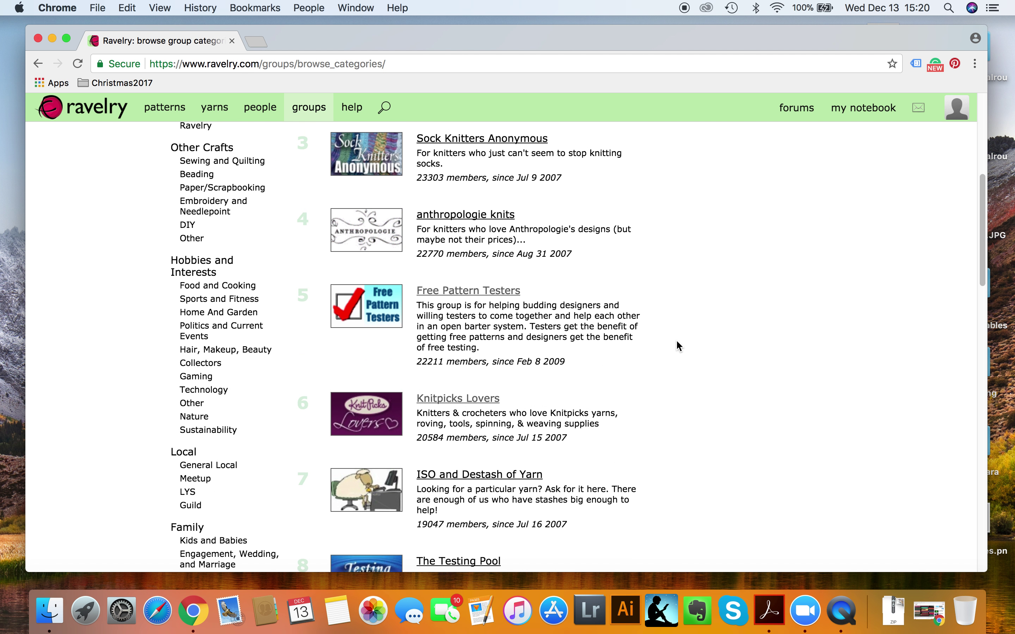
{"action": "scroll", "coordinate": [677, 346], "scroll_direction": "down", "scroll_amount": 11}
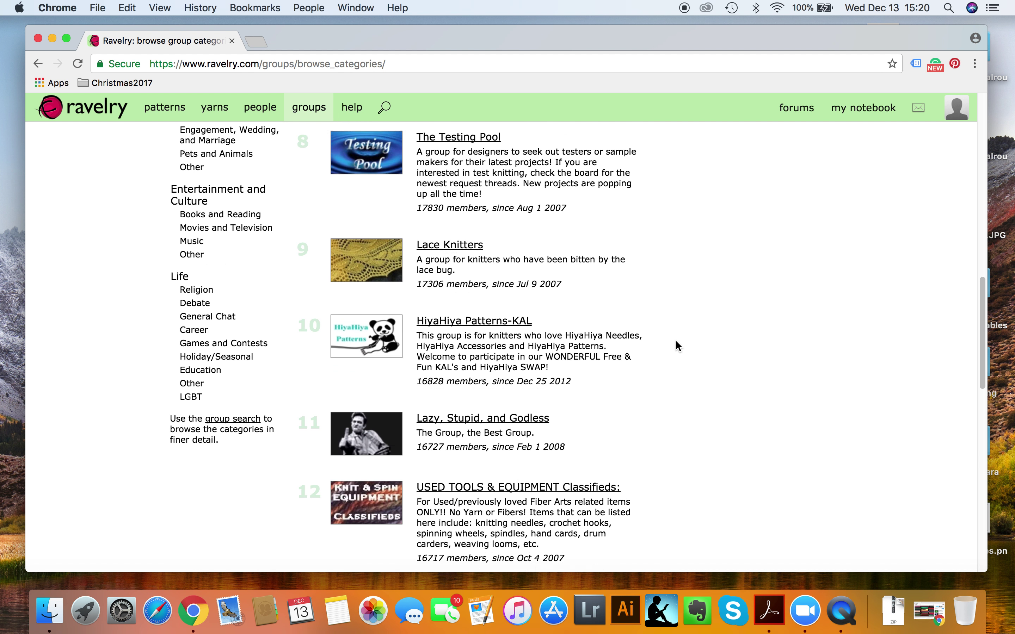
{"action": "scroll", "coordinate": [677, 344], "scroll_direction": "down", "scroll_amount": 12}
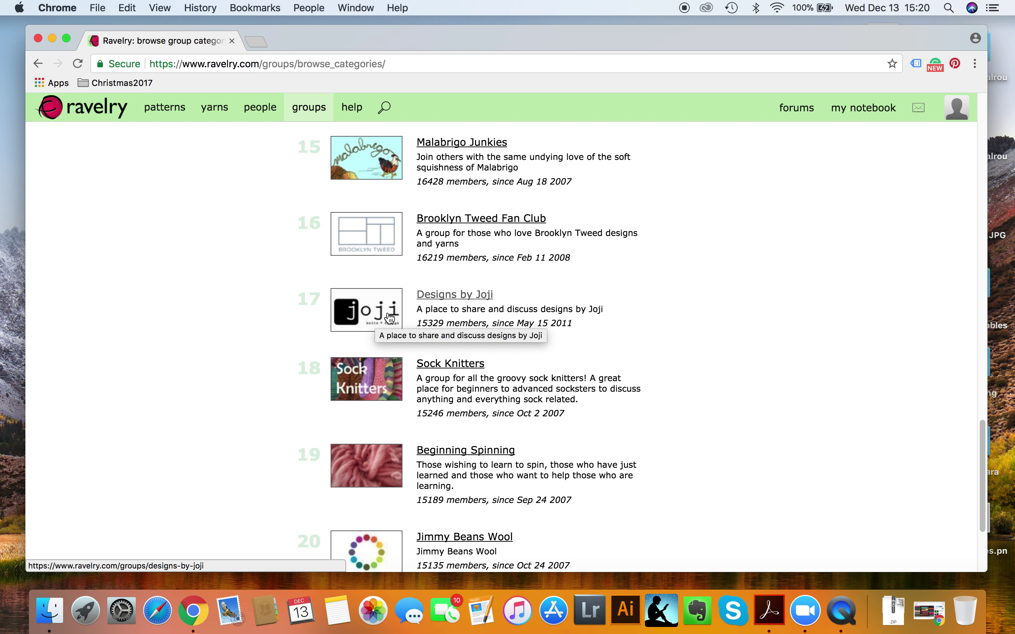
{"action": "left_click", "coordinate": [446, 295]}
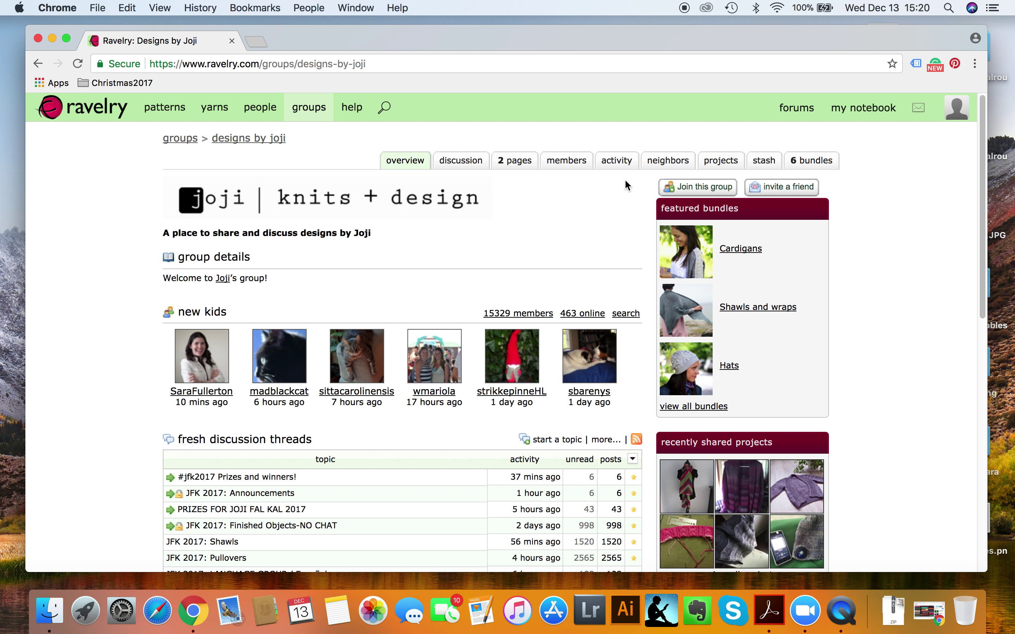
Join the Designs by Joji group and assign it to the existing Designers forum tab.
{"action": "left_click", "coordinate": [694, 191]}
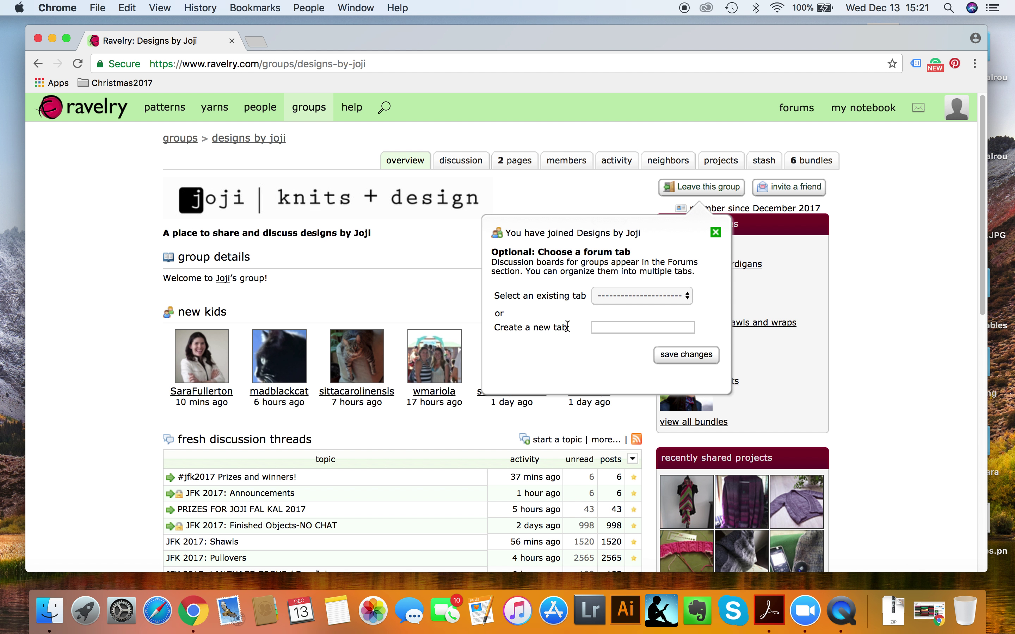
{"action": "left_click", "coordinate": [618, 298]}
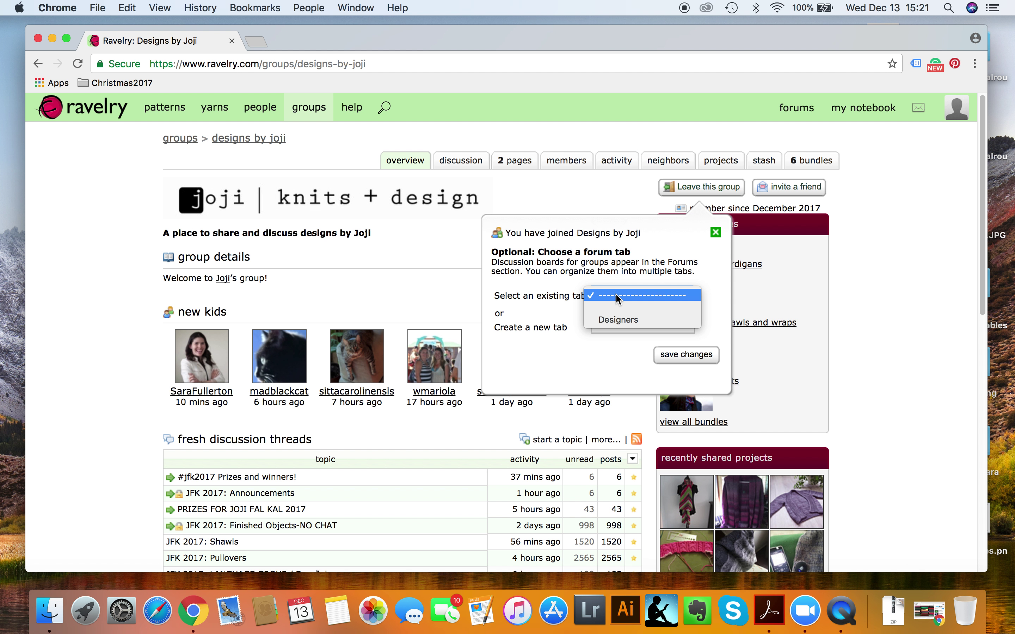
{"action": "left_click", "coordinate": [622, 320]}
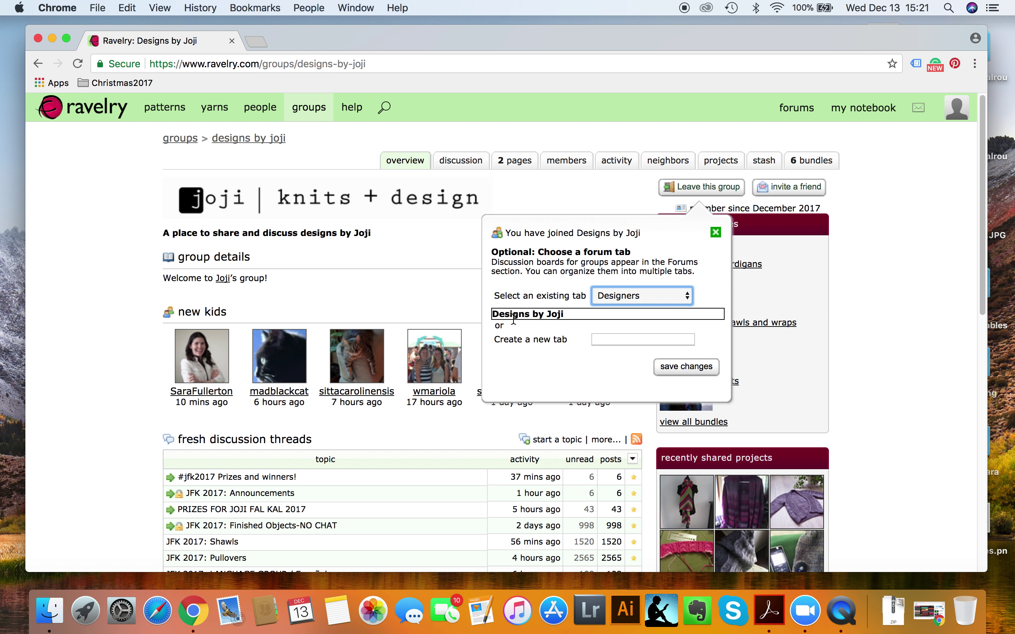
{"action": "left_click", "coordinate": [694, 371]}
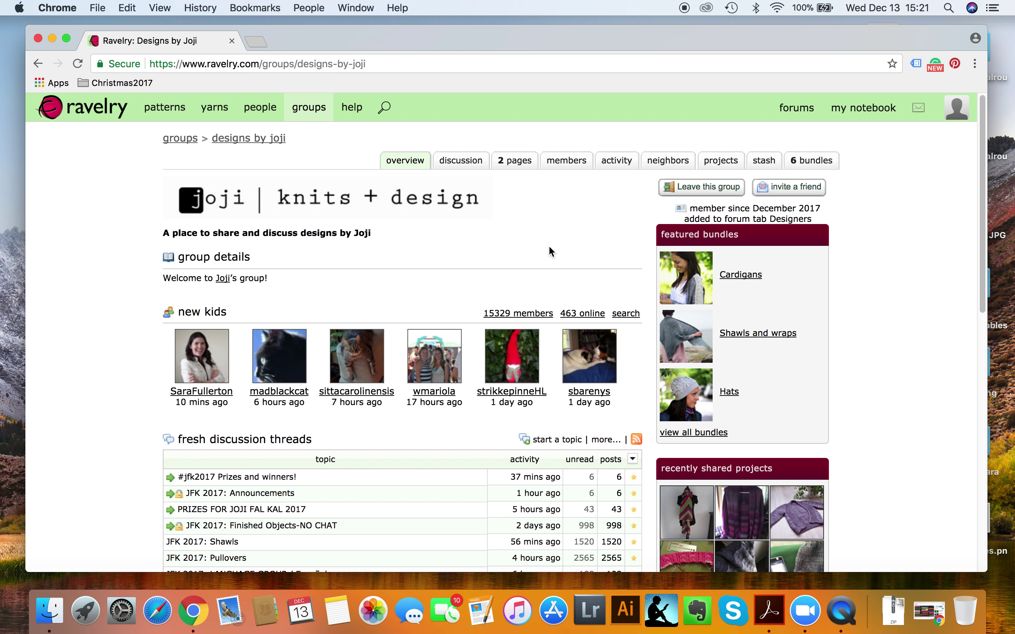
Check the joined groups on the groups page and look through the main topic boards in the forums.
{"action": "left_click", "coordinate": [309, 108]}
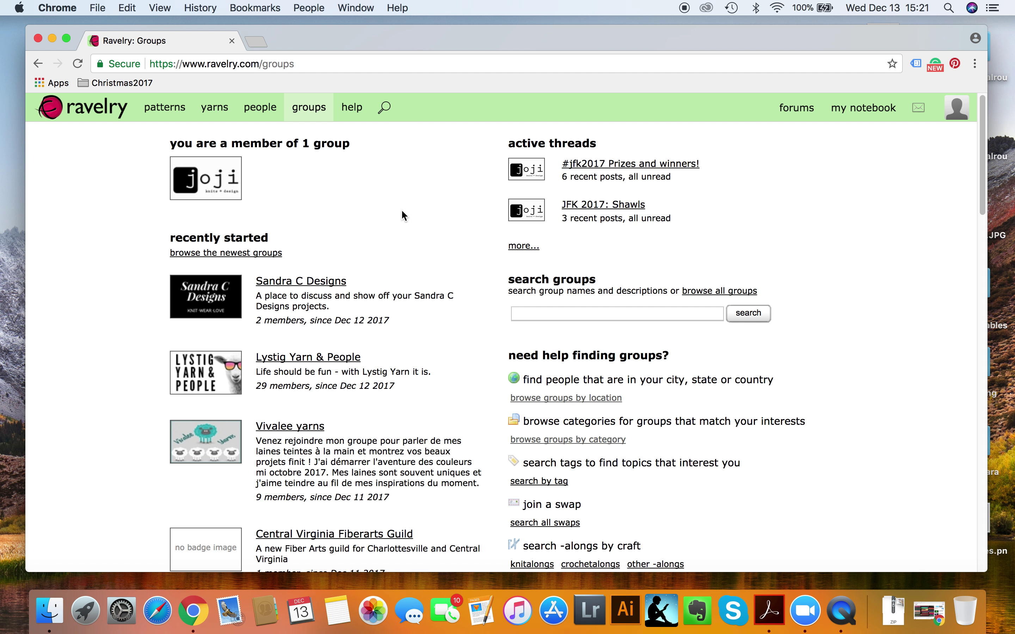
{"action": "left_click", "coordinate": [790, 110]}
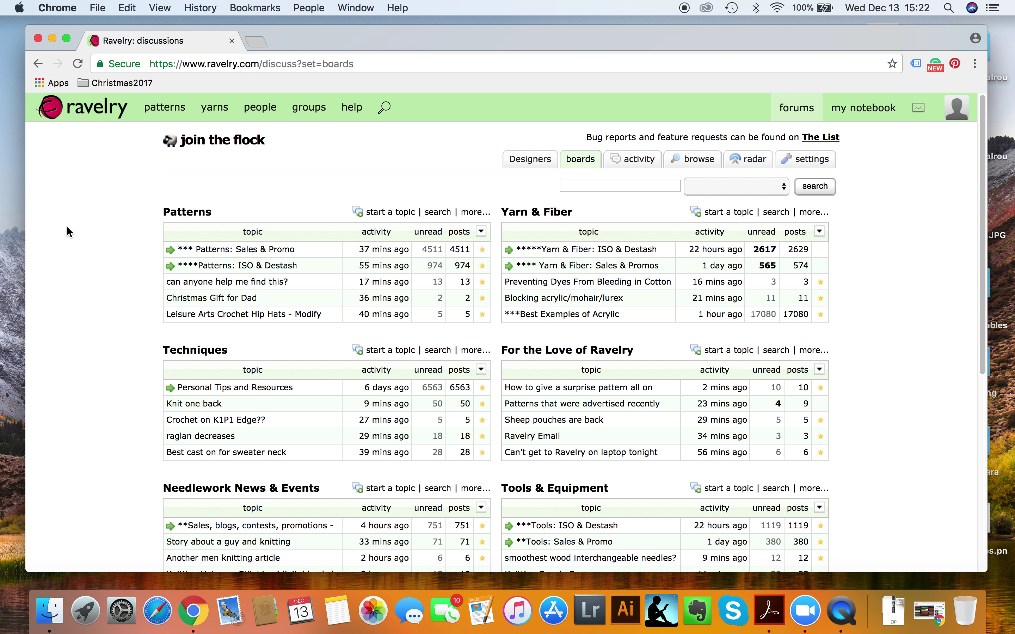
{"action": "scroll", "coordinate": [66, 227], "scroll_direction": "down", "scroll_amount": 2}
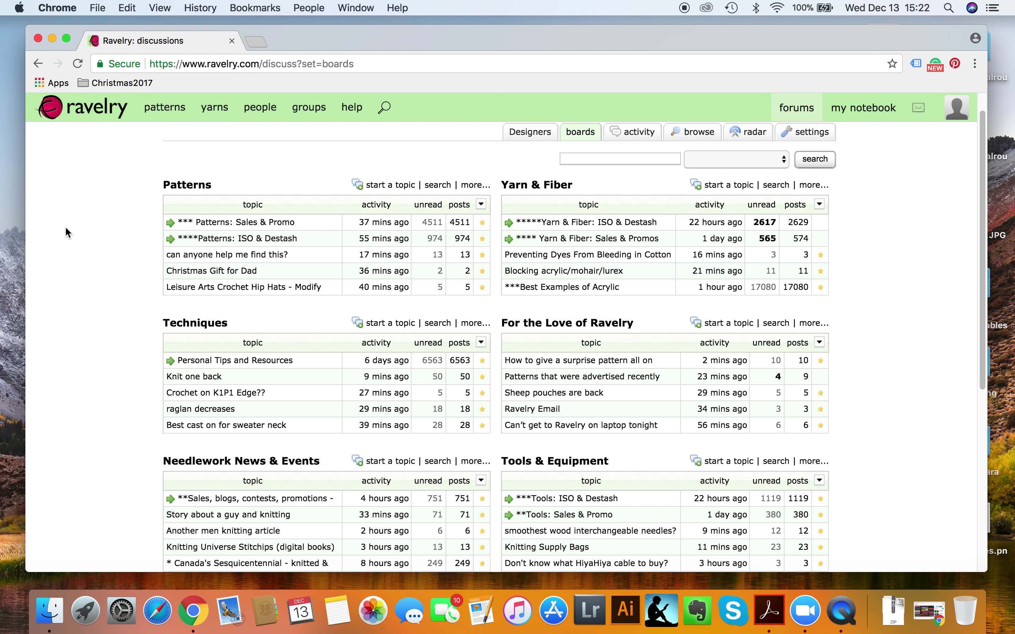
{"action": "scroll", "coordinate": [66, 231], "scroll_direction": "down", "scroll_amount": 1}
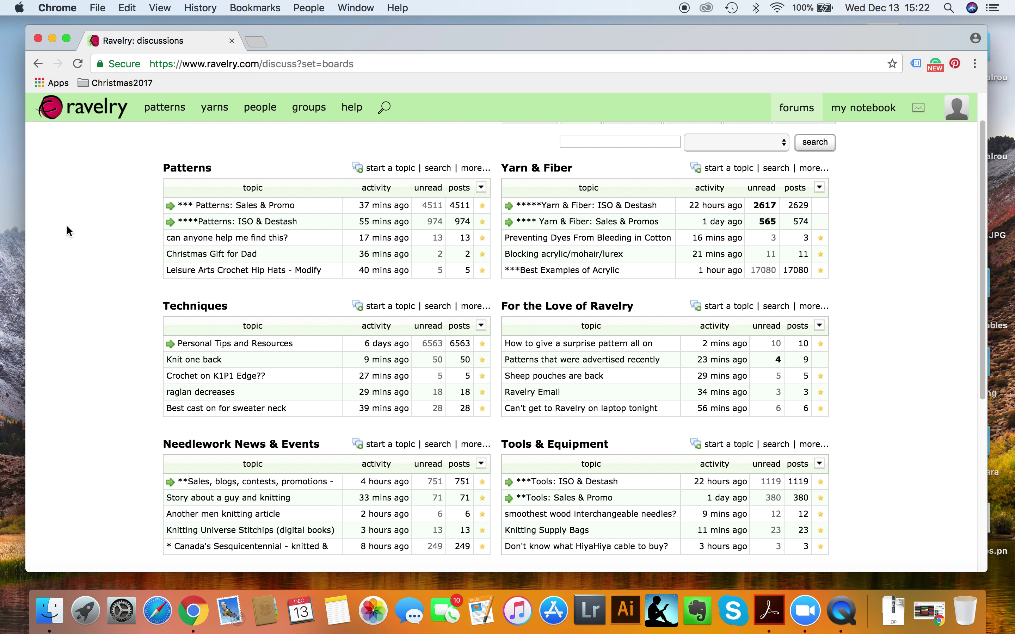
{"action": "scroll", "coordinate": [67, 227], "scroll_direction": "down", "scroll_amount": 5}
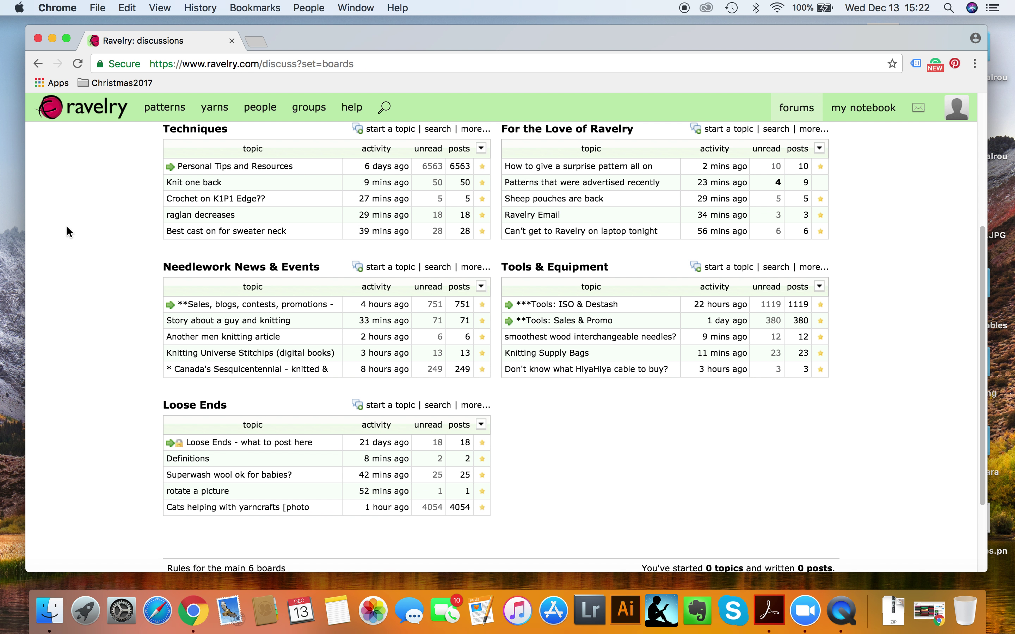
{"action": "scroll", "coordinate": [67, 227], "scroll_direction": "up", "scroll_amount": 5}
{"action": "scroll", "coordinate": [67, 231], "scroll_direction": "up", "scroll_amount": 2}
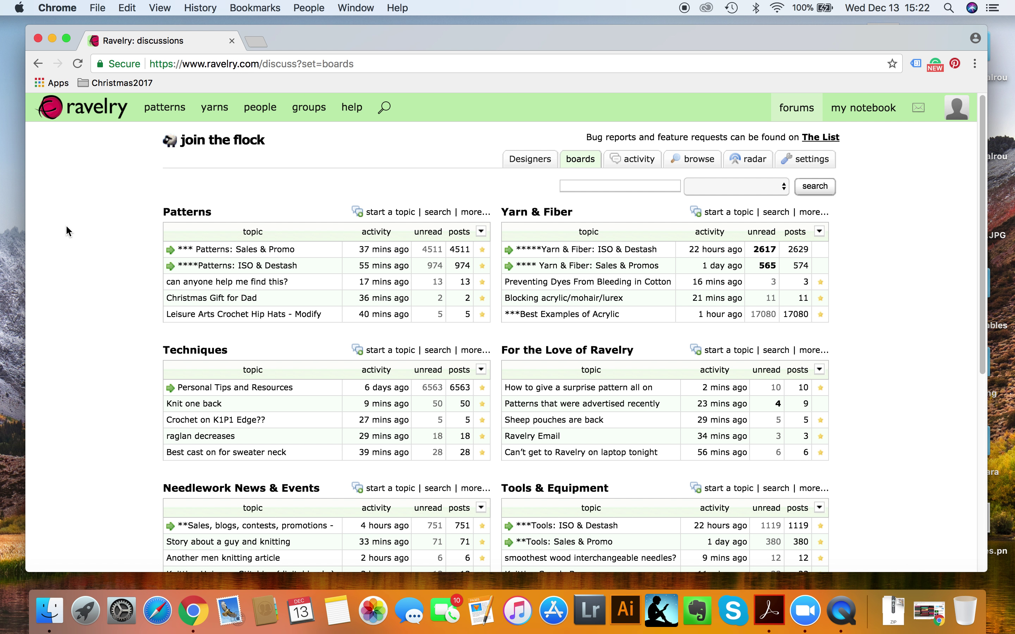
{"action": "scroll", "coordinate": [67, 231], "scroll_direction": "down", "scroll_amount": 2}
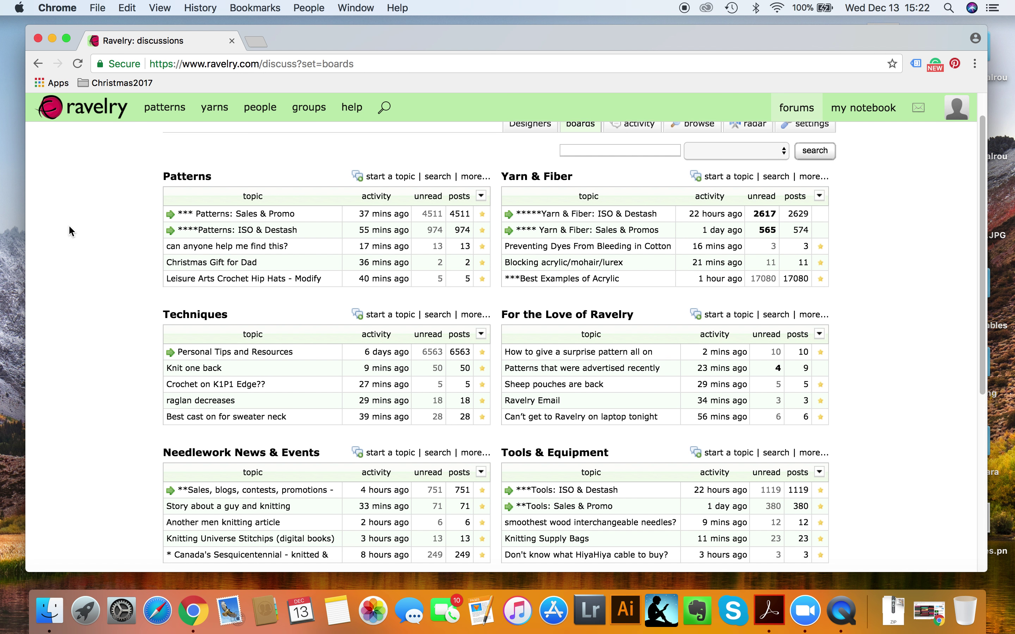
{"action": "scroll", "coordinate": [72, 231], "scroll_direction": "down", "scroll_amount": 1}
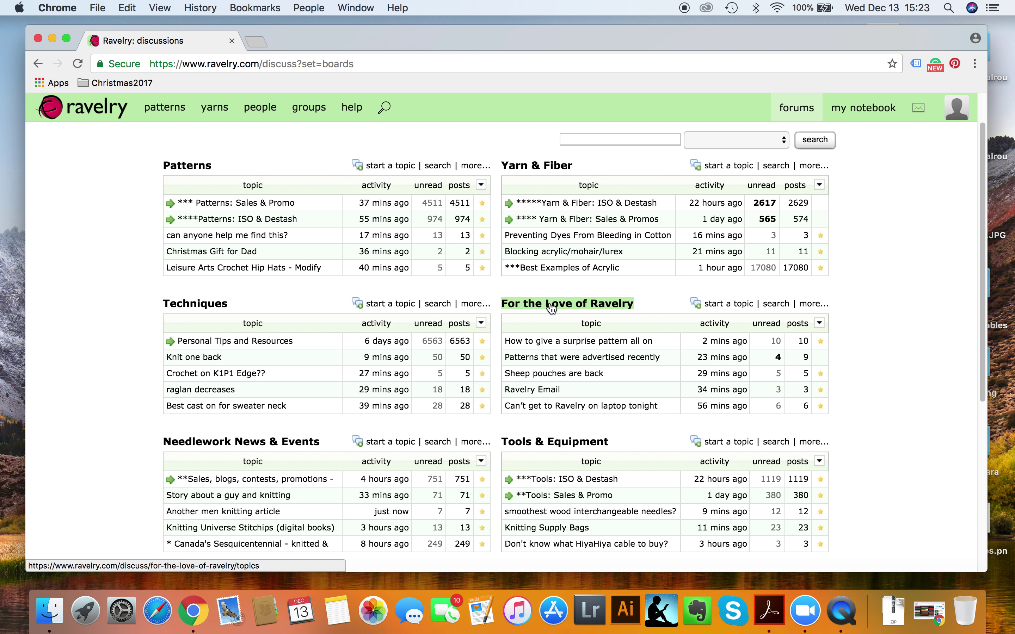
{"action": "scroll", "coordinate": [124, 402], "scroll_direction": "down", "scroll_amount": 5}
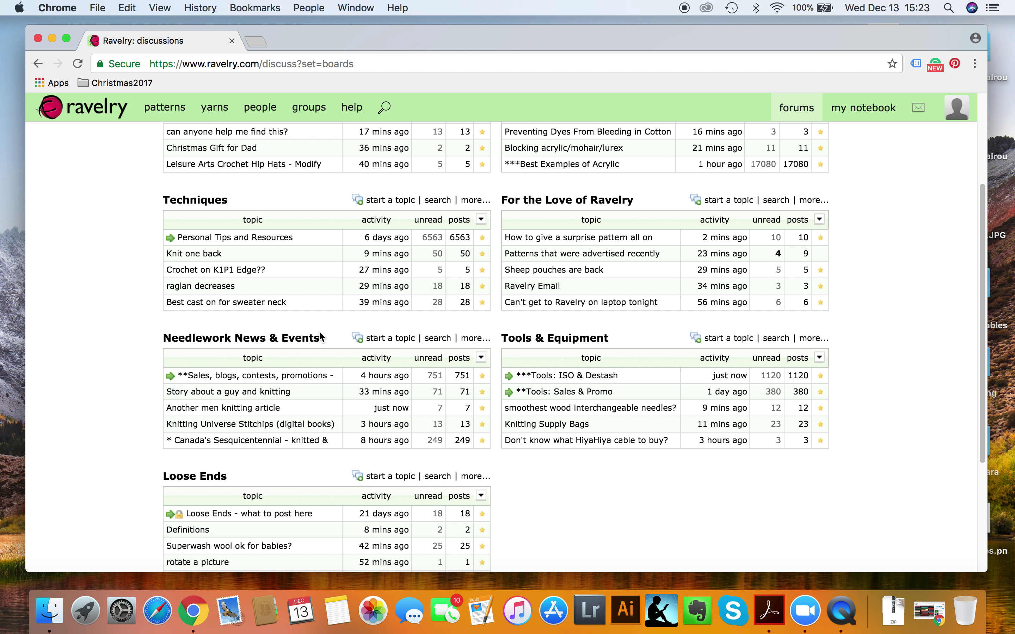
{"action": "scroll", "coordinate": [549, 343], "scroll_direction": "up", "scroll_amount": 5}
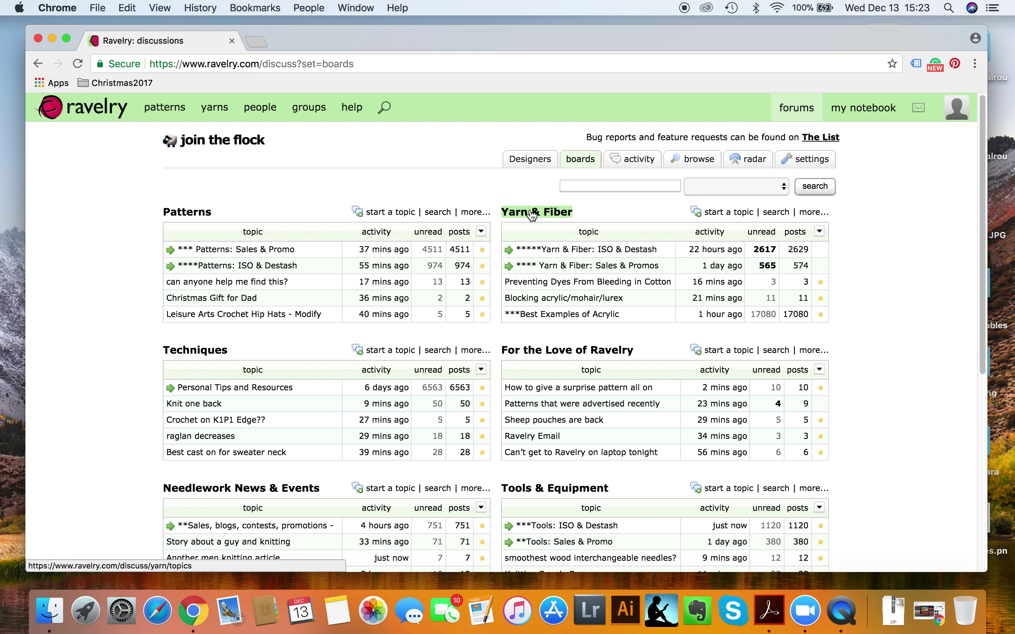
{"action": "scroll", "coordinate": [529, 215], "scroll_direction": "down", "scroll_amount": 2}
{"action": "scroll", "coordinate": [529, 215], "scroll_direction": "down", "scroll_amount": 1}
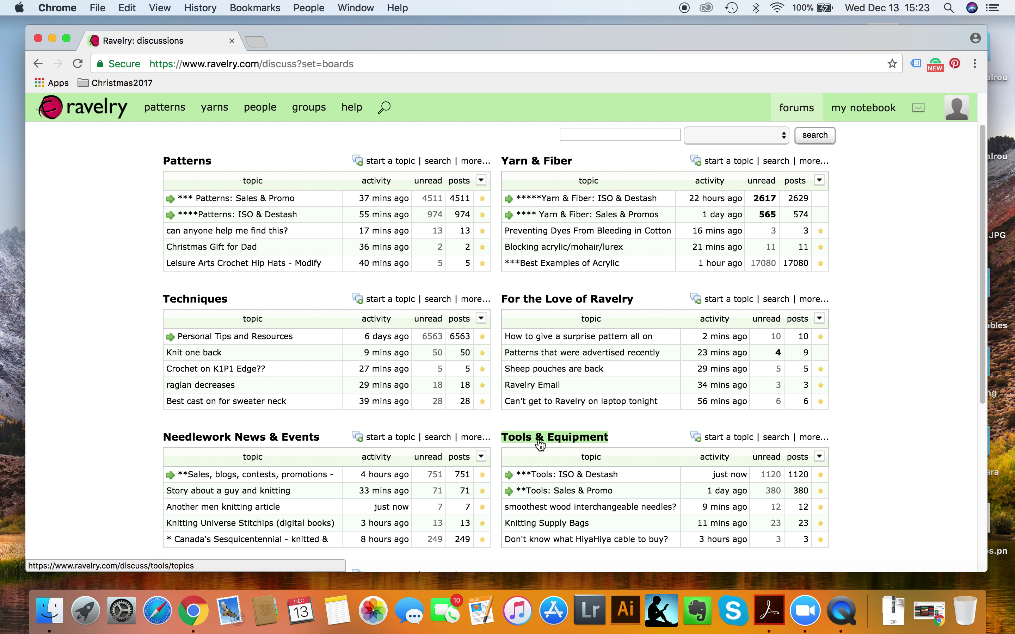
{"action": "scroll", "coordinate": [540, 445], "scroll_direction": "down", "scroll_amount": 5}
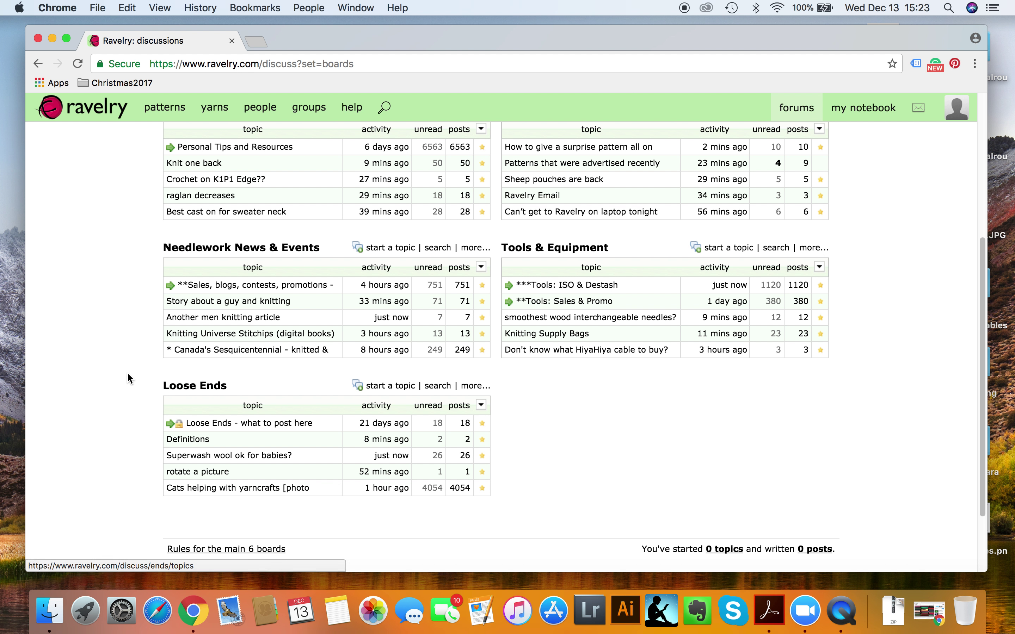
{"action": "scroll", "coordinate": [130, 375], "scroll_direction": "up", "scroll_amount": 6}
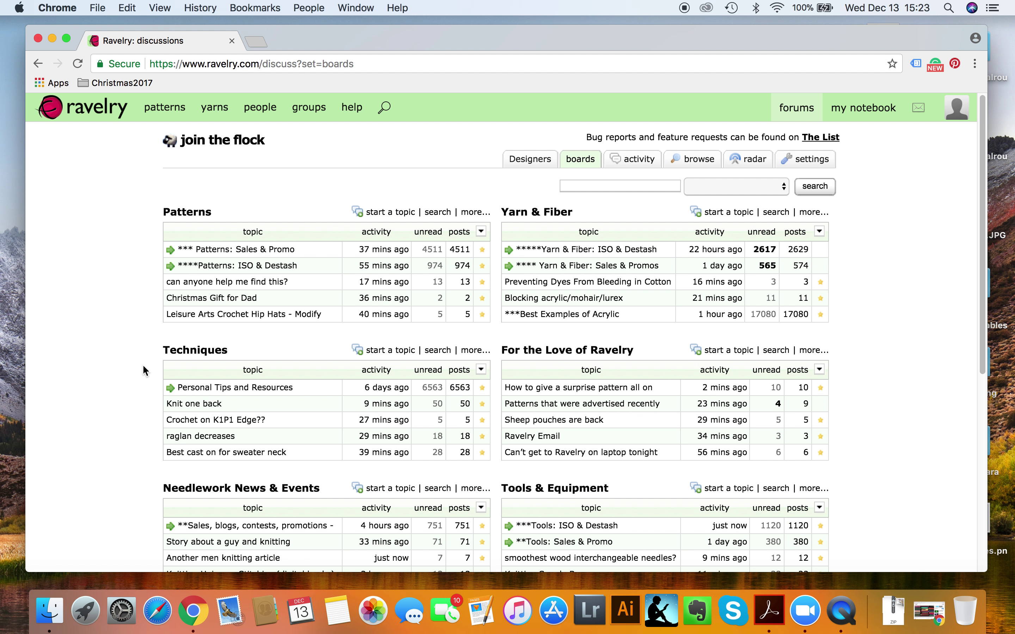
Open the Designs by Joji group from the Designers forum set and review its fresh discussion threads.
{"action": "left_click", "coordinate": [529, 161]}
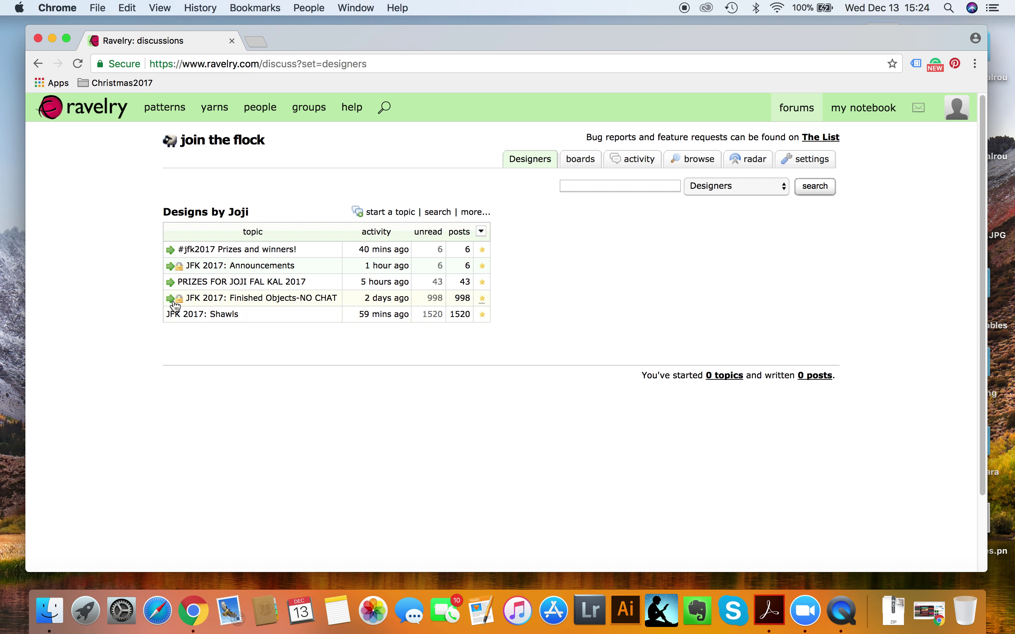
{"action": "left_click", "coordinate": [218, 218]}
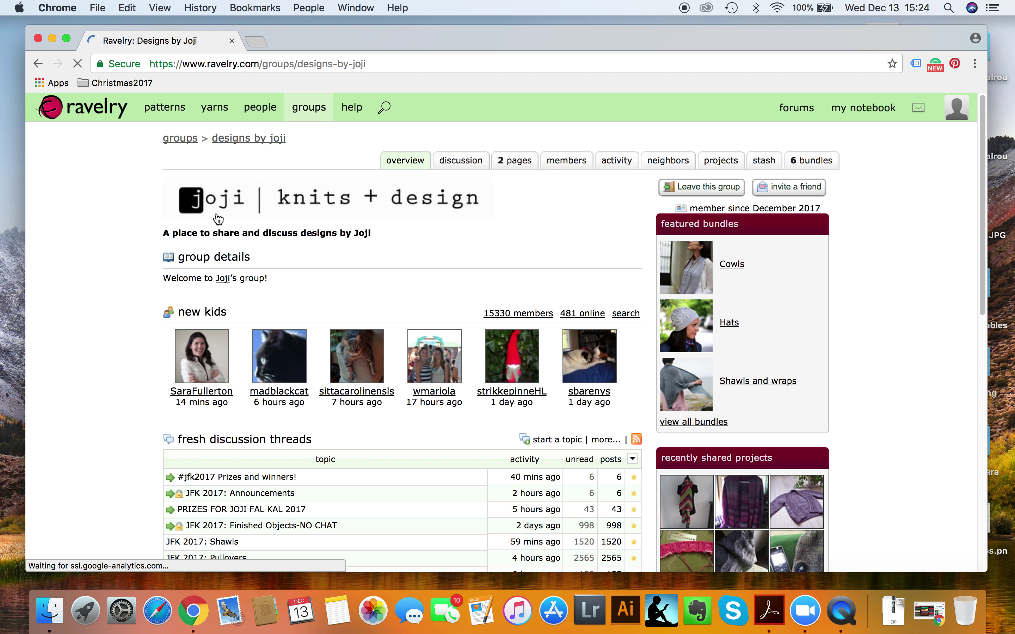
{"action": "scroll", "coordinate": [95, 373], "scroll_direction": "down", "scroll_amount": 4}
{"action": "scroll", "coordinate": [96, 372], "scroll_direction": "down", "scroll_amount": 4}
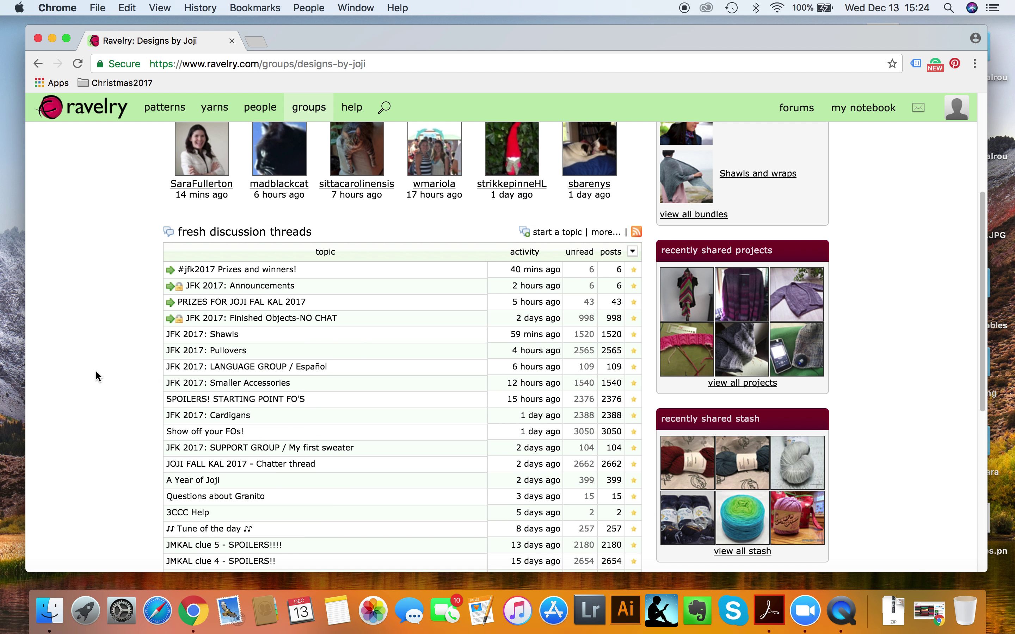
{"action": "scroll", "coordinate": [96, 374], "scroll_direction": "down", "scroll_amount": 1}
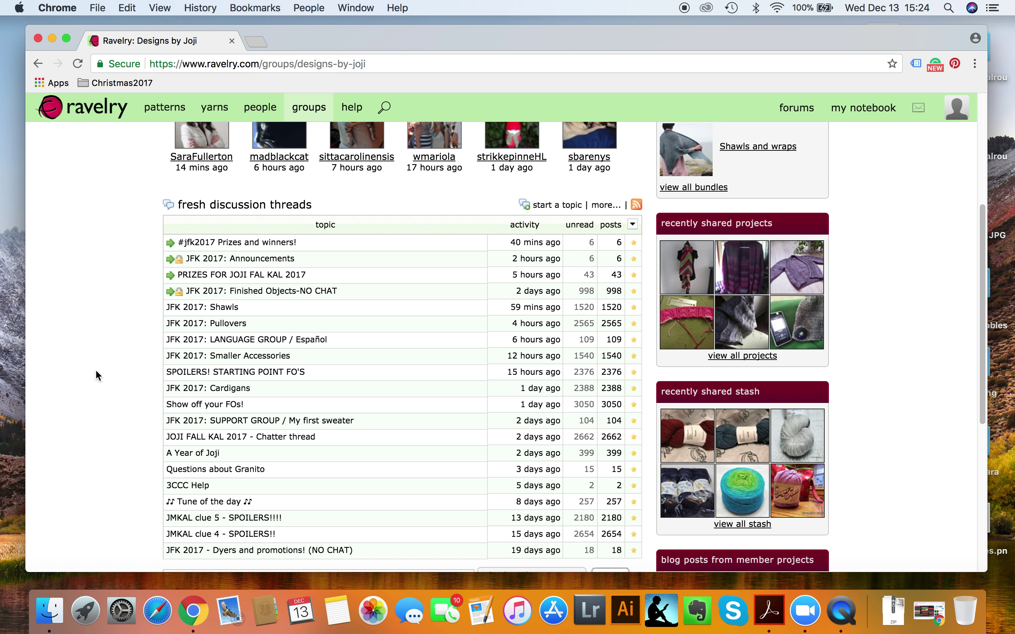
{"action": "scroll", "coordinate": [106, 367], "scroll_direction": "up", "scroll_amount": 2}
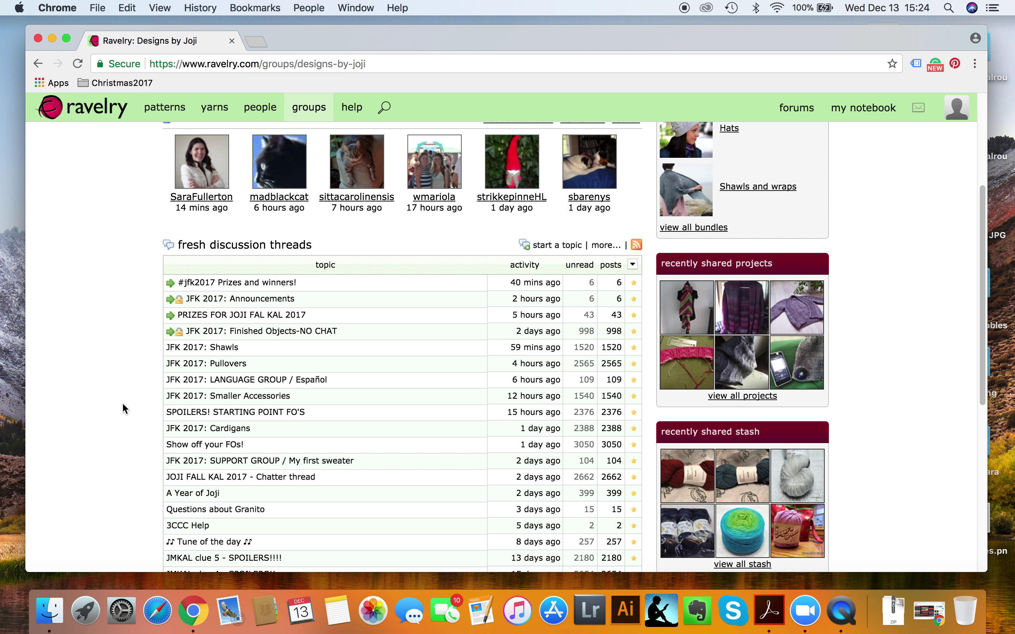
Open the "Show off your FOs!" thread and view its reply form, cancelling it without posting.
{"action": "left_click", "coordinate": [200, 448]}
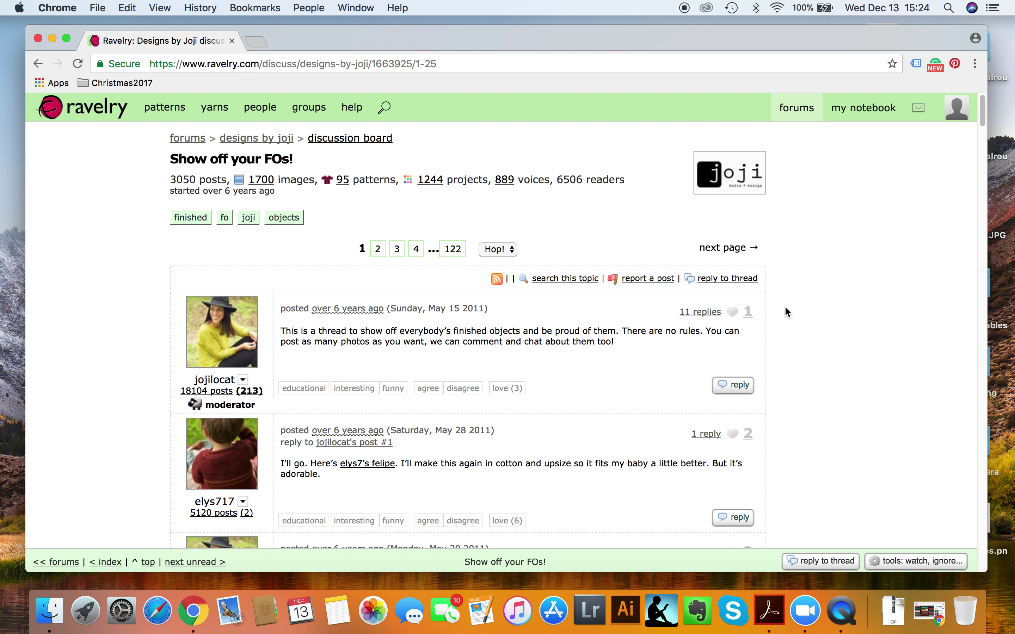
{"action": "scroll", "coordinate": [793, 348], "scroll_direction": "down", "scroll_amount": 1}
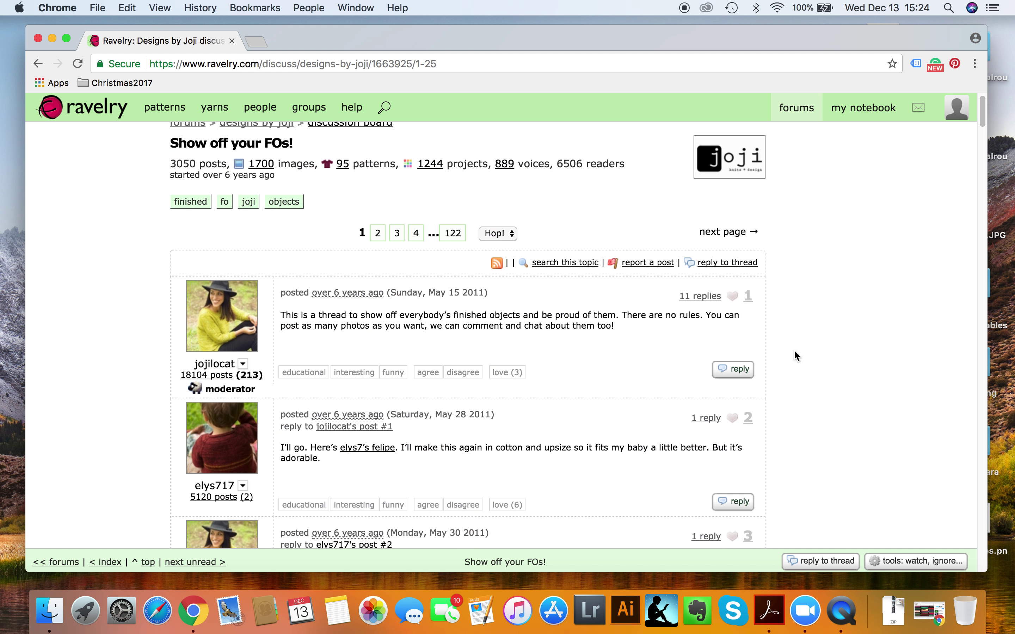
{"action": "scroll", "coordinate": [798, 360], "scroll_direction": "down", "scroll_amount": 5}
{"action": "scroll", "coordinate": [797, 362], "scroll_direction": "up", "scroll_amount": 8}
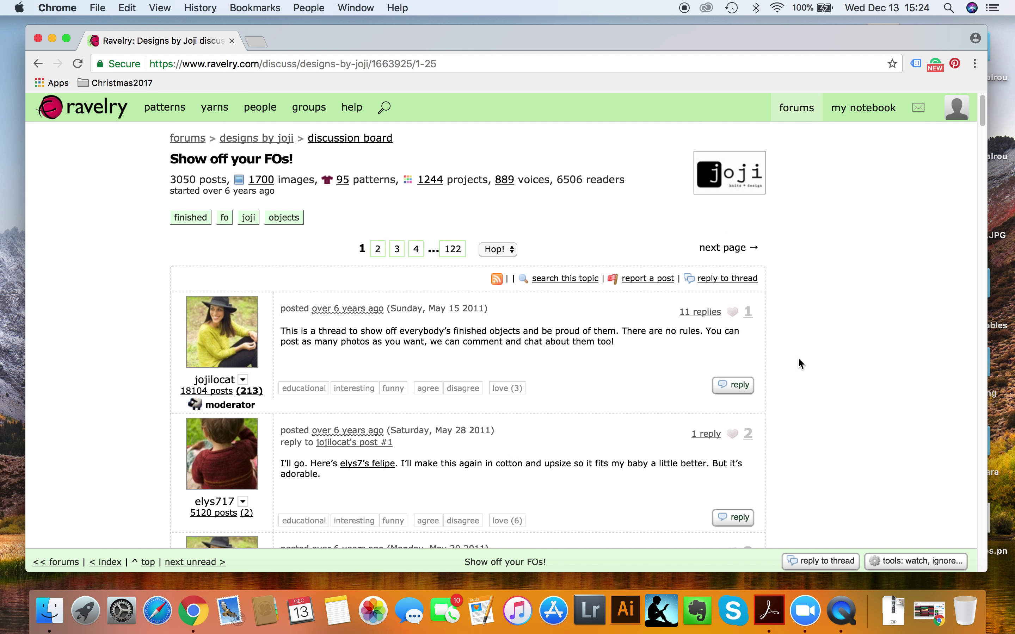
{"action": "left_click", "coordinate": [723, 279]}
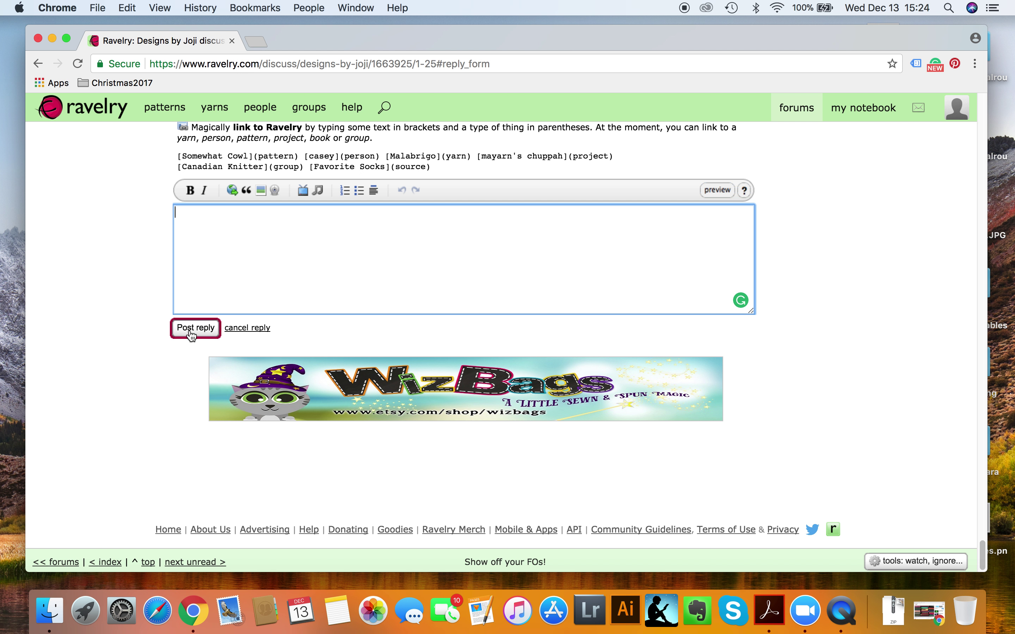
{"action": "left_click", "coordinate": [247, 328]}
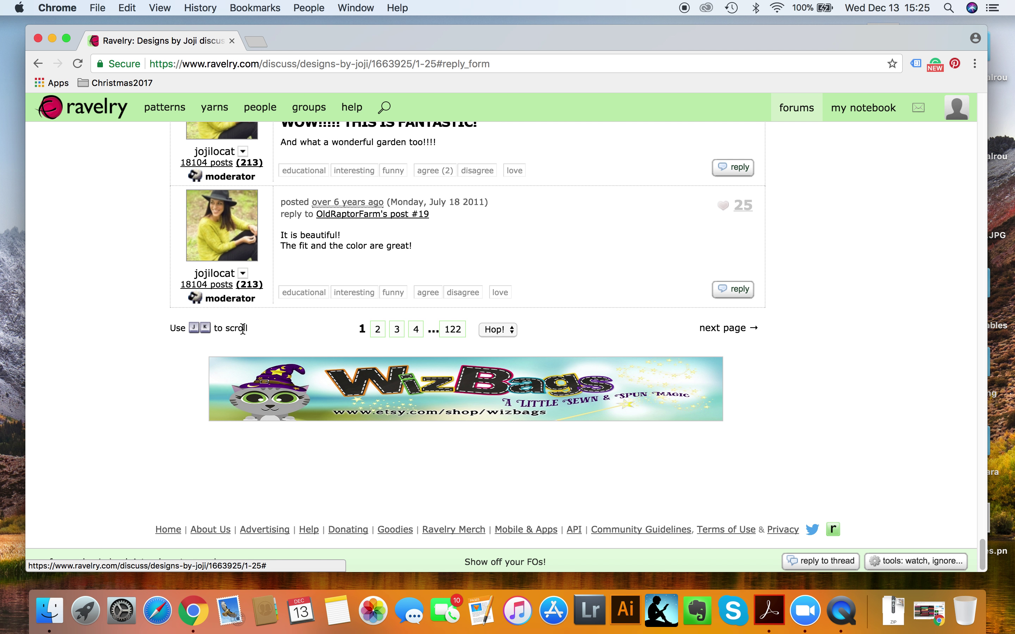
Look through the posts and photos in the "Show off your FOs!" thread and return to the Ravelry home page.
{"action": "scroll", "coordinate": [92, 331], "scroll_direction": "up", "scroll_amount": 10}
{"action": "scroll", "coordinate": [93, 333], "scroll_direction": "up", "scroll_amount": 10}
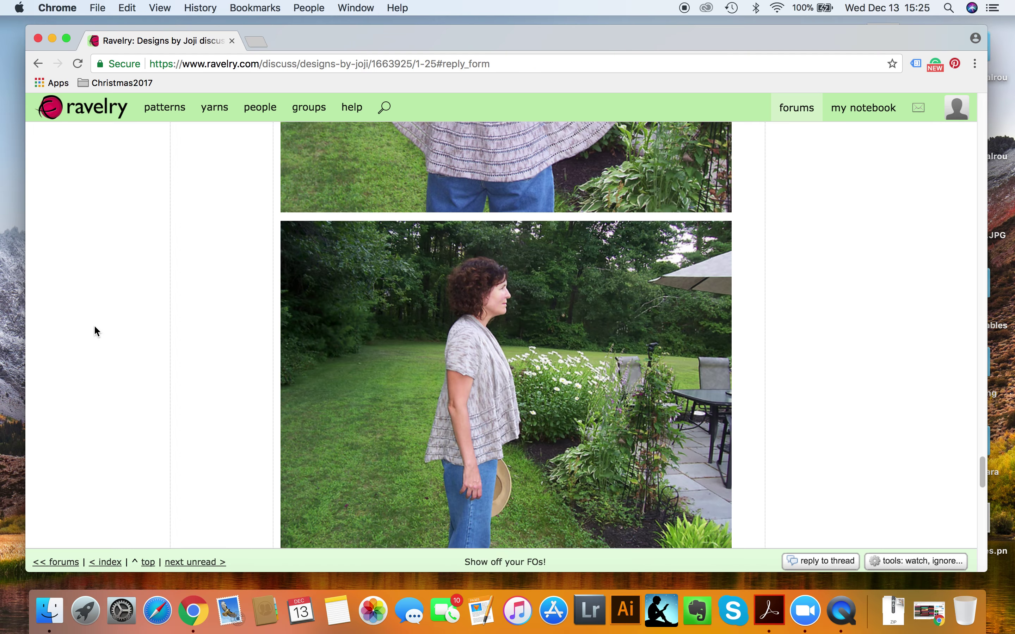
{"action": "scroll", "coordinate": [185, 345], "scroll_direction": "down", "scroll_amount": 8}
{"action": "scroll", "coordinate": [147, 330], "scroll_direction": "down", "scroll_amount": 10}
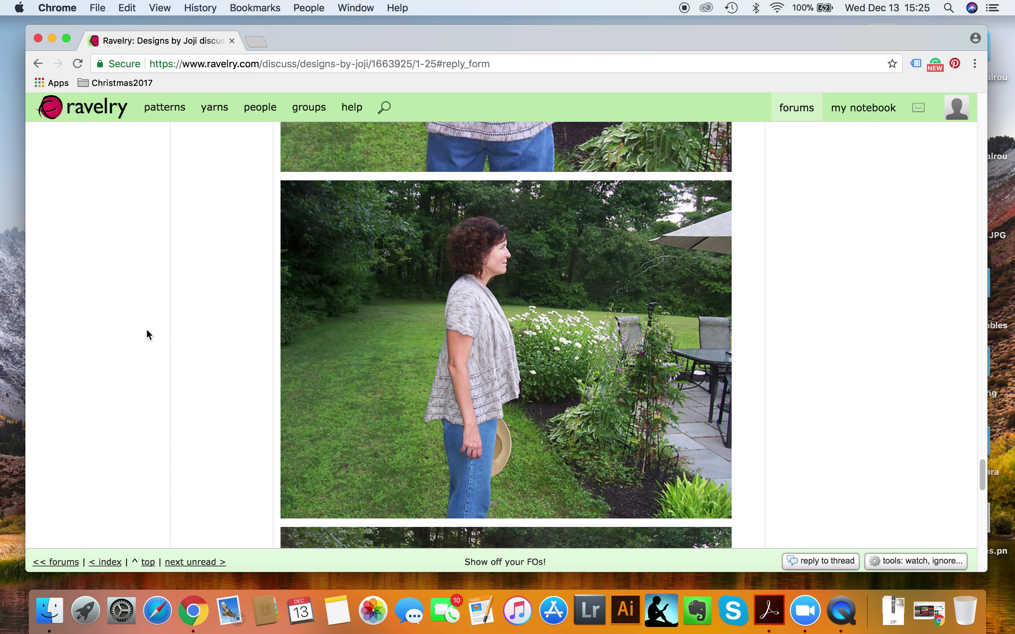
{"action": "scroll", "coordinate": [144, 330], "scroll_direction": "down", "scroll_amount": 4}
{"action": "scroll", "coordinate": [145, 334], "scroll_direction": "up", "scroll_amount": 20}
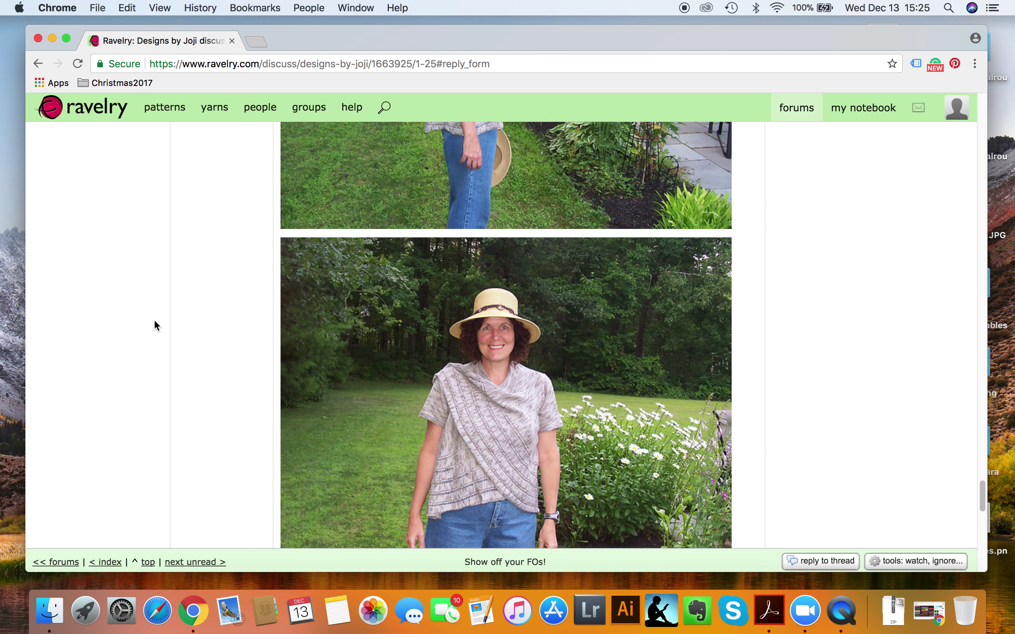
{"action": "scroll", "coordinate": [157, 280], "scroll_direction": "up", "scroll_amount": 15}
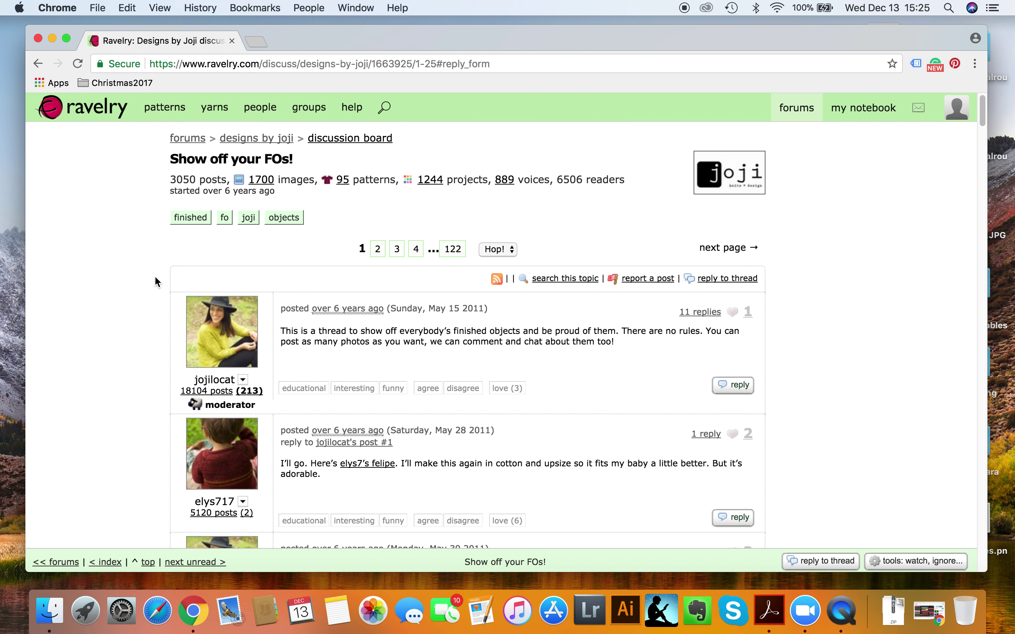
{"action": "left_click", "coordinate": [88, 115]}
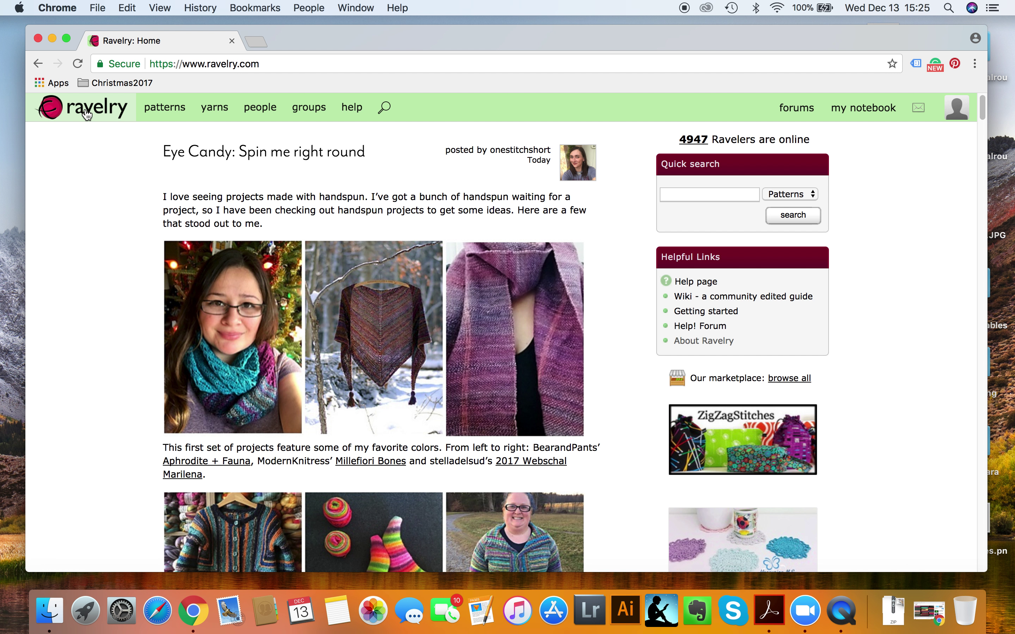